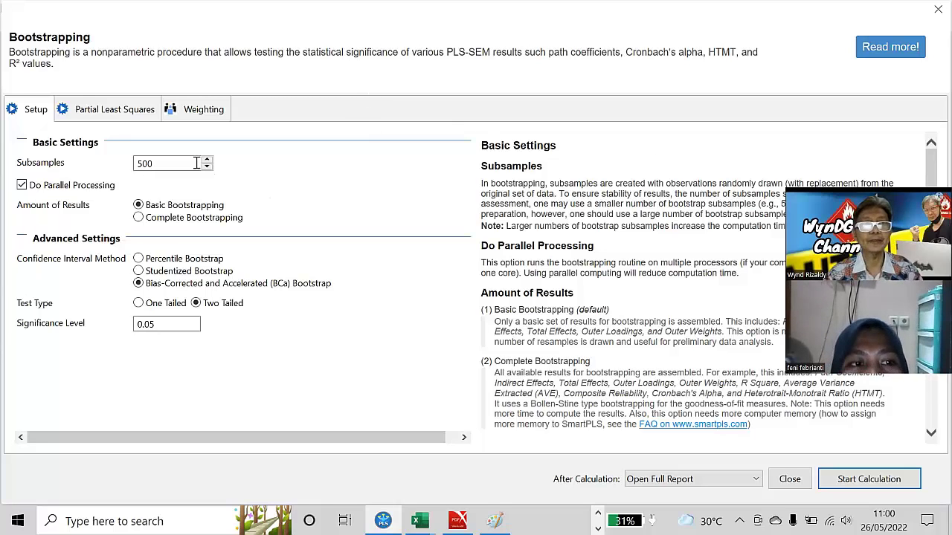
Run the basic bootstrapping with 500 subsamples and compare its path coefficients with the Analyse Bootstrapping slide in PowerPoint
left_click(854, 481)
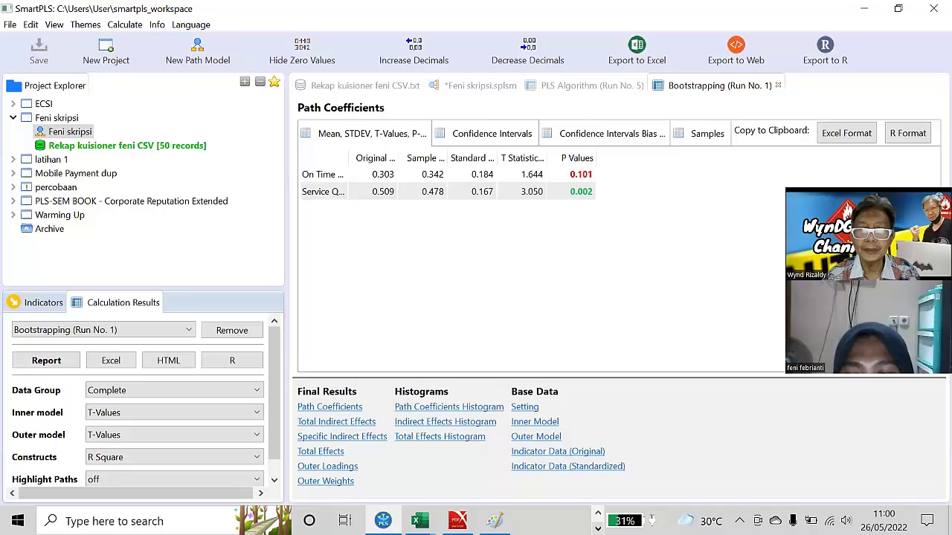
left_click(651, 520)
left_click(597, 513)
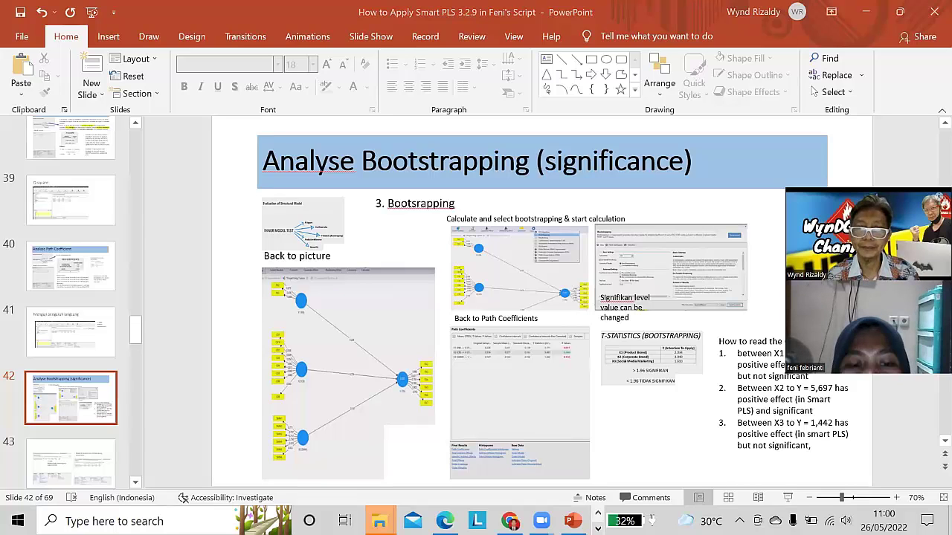
left_click(598, 528)
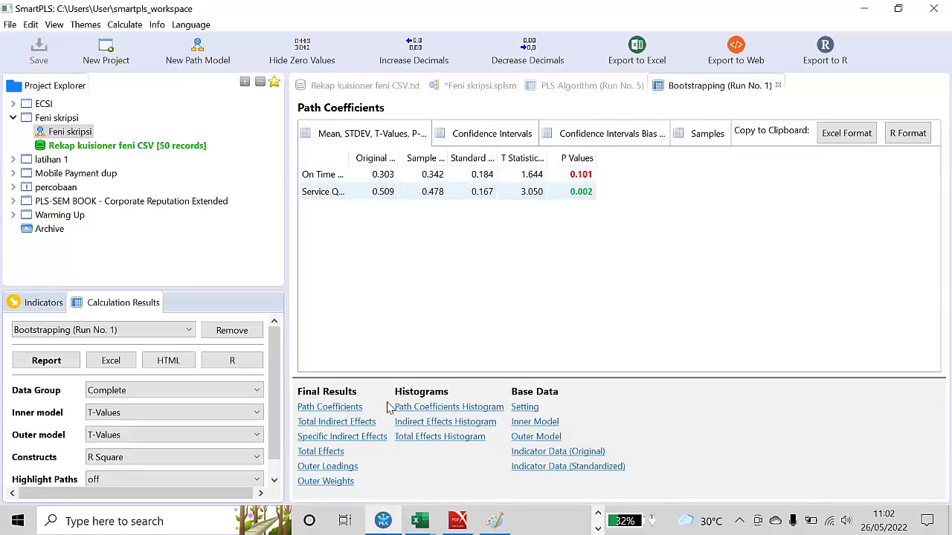
left_click(331, 412)
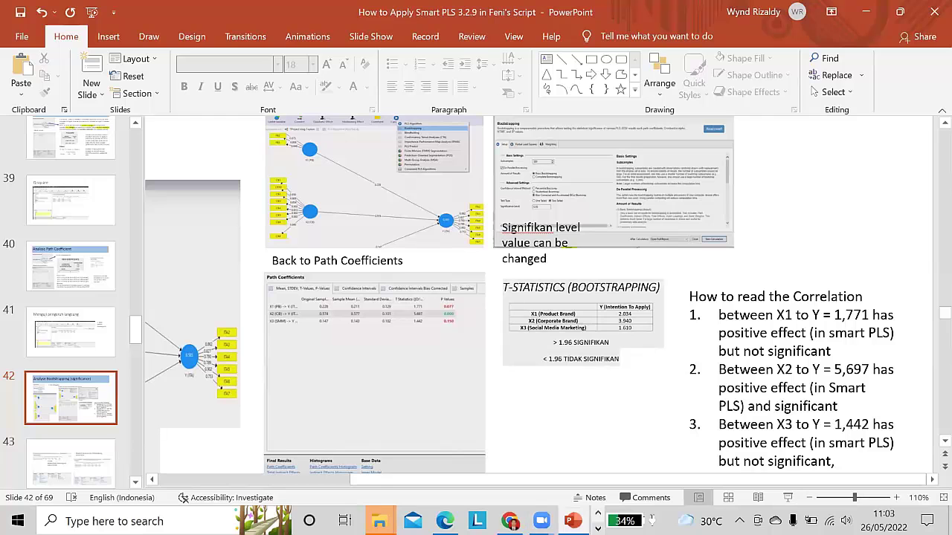
left_click(598, 528)
left_click(383, 521)
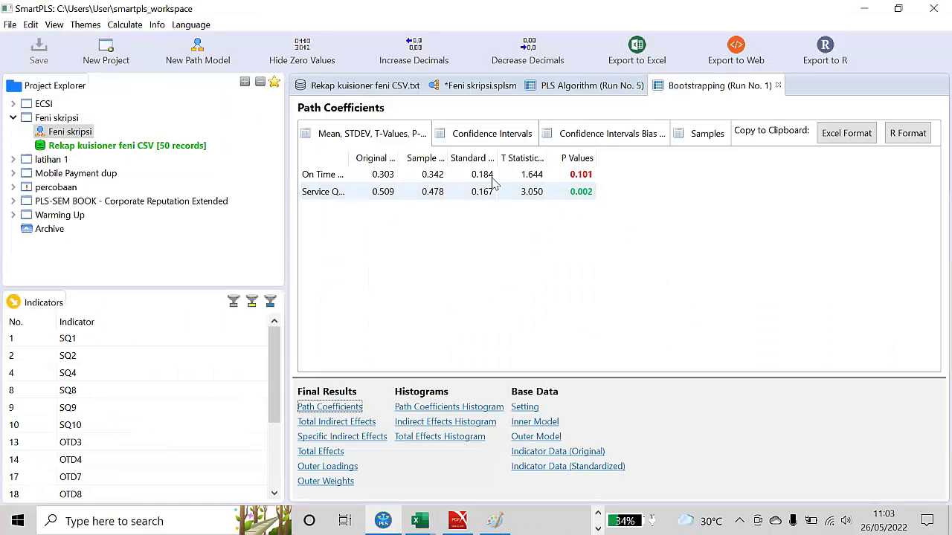
Run bootstrapping on the path model again with the subsamples set to 50
left_click(487, 90)
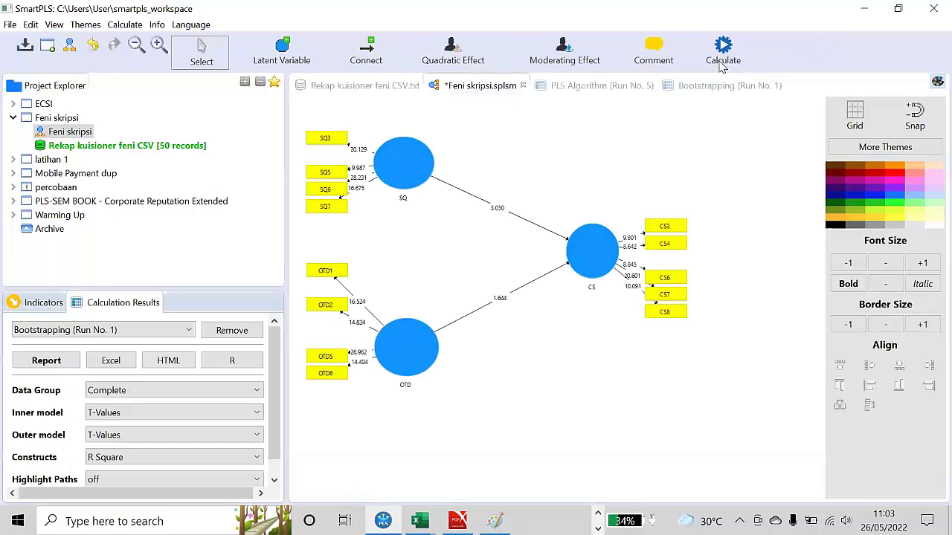
left_click(723, 53)
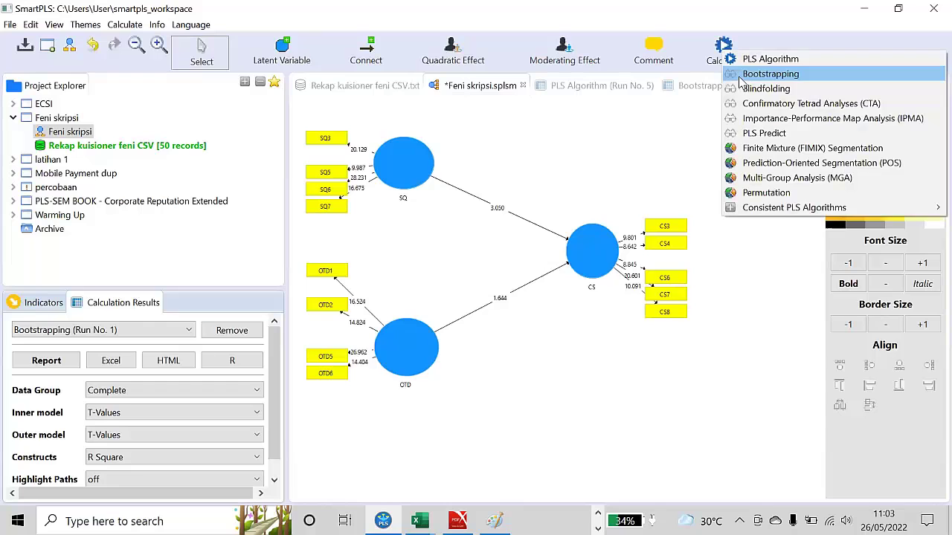
left_click(737, 74)
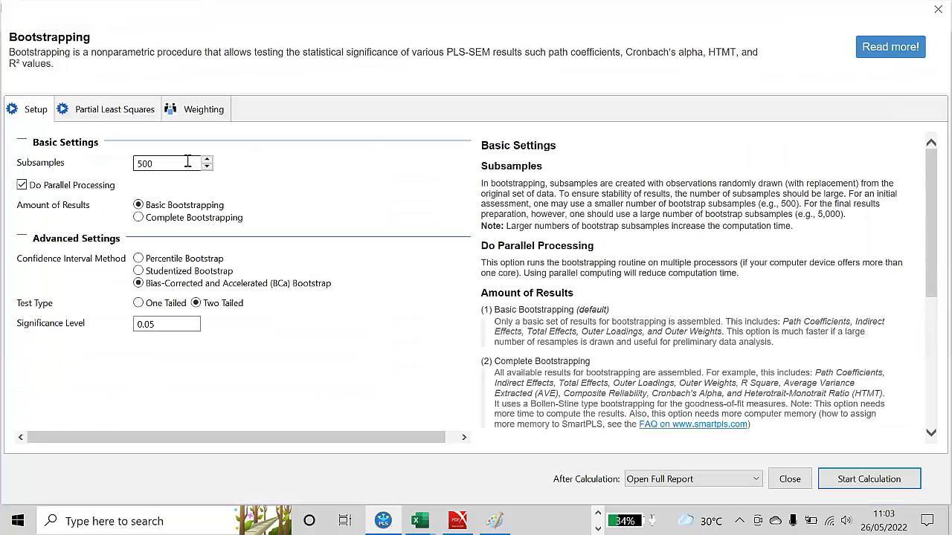
double_click(136, 164)
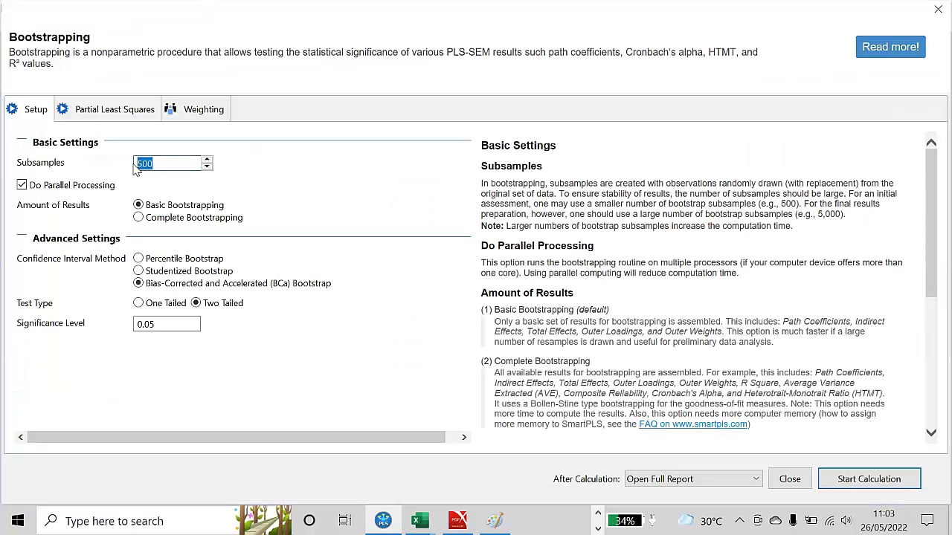
type("50")
left_click(863, 481)
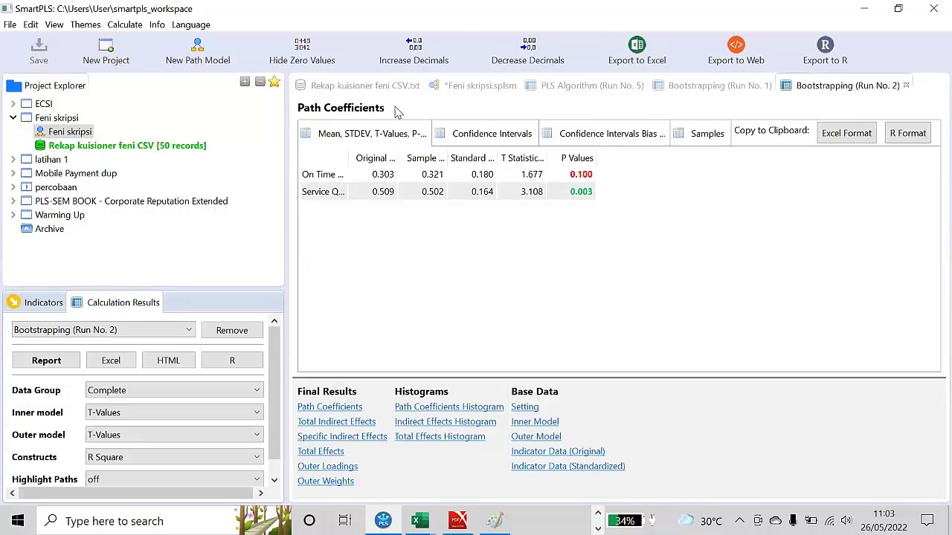
Return to the path model and rerun bootstrapping with the subsamples set back to 500
left_click(540, 314)
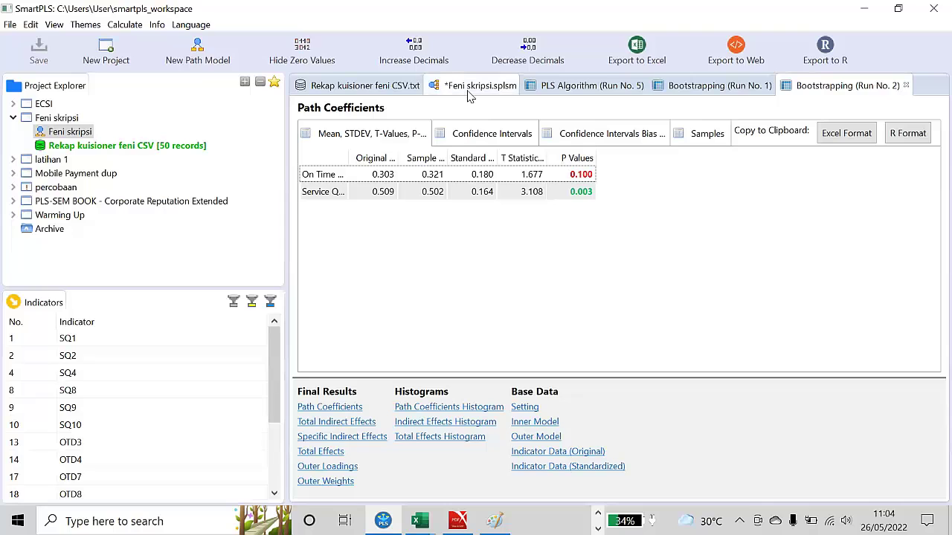
key("ctrl+F6")
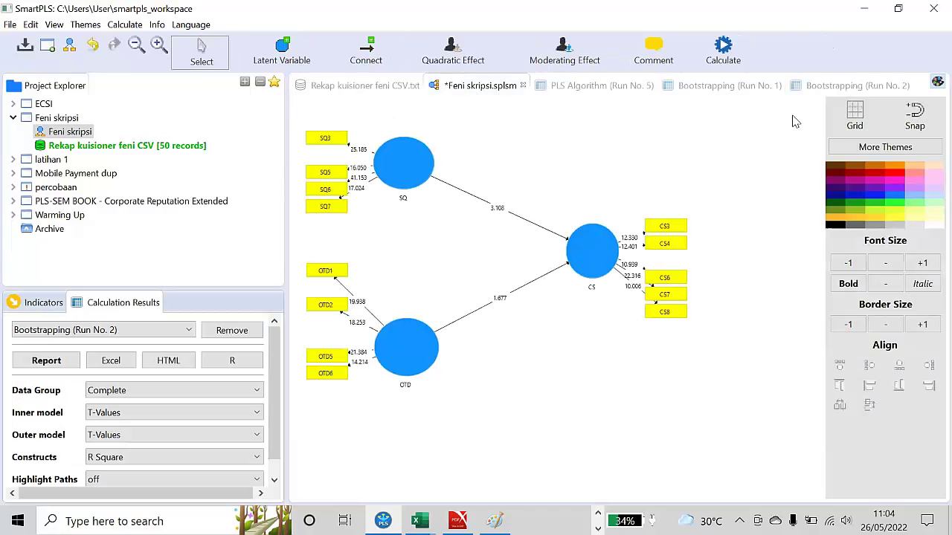
left_click(722, 51)
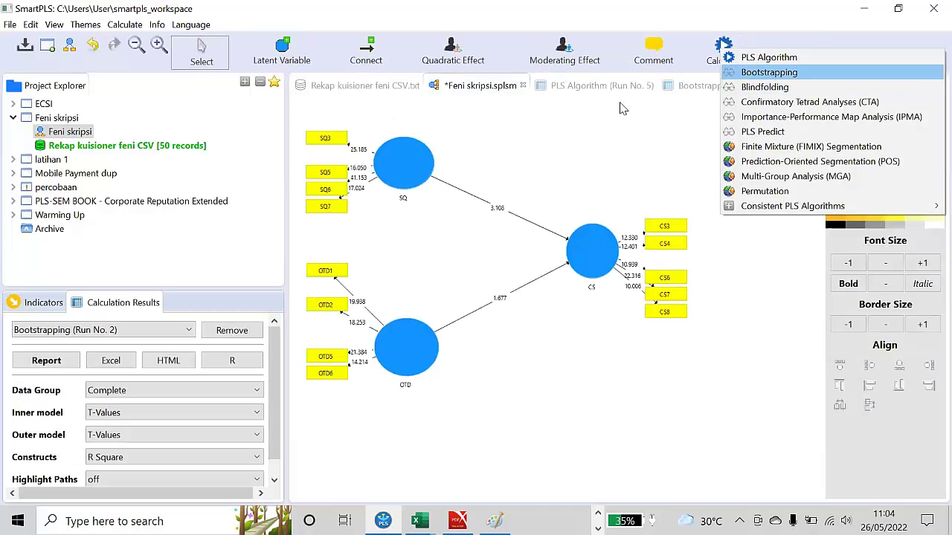
key("Return")
left_click(175, 163)
type("00")
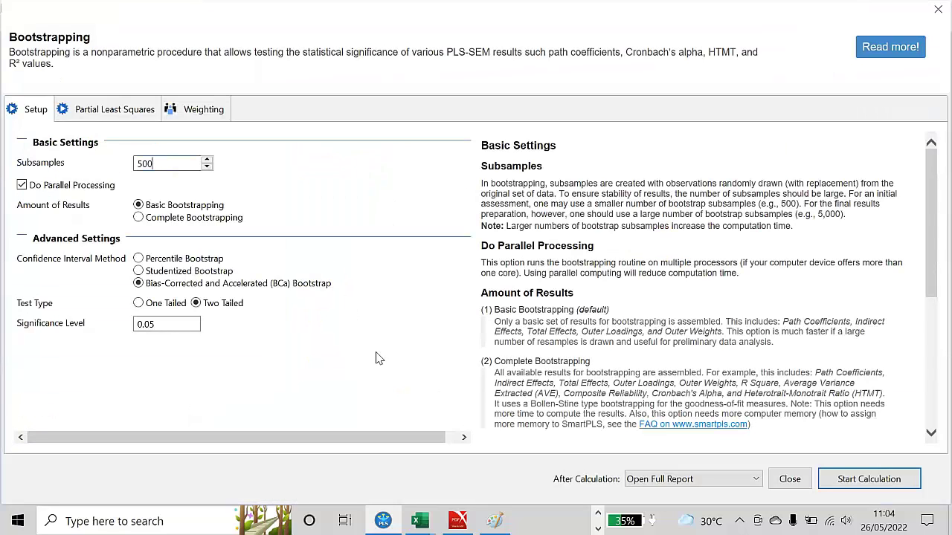
left_click(867, 480)
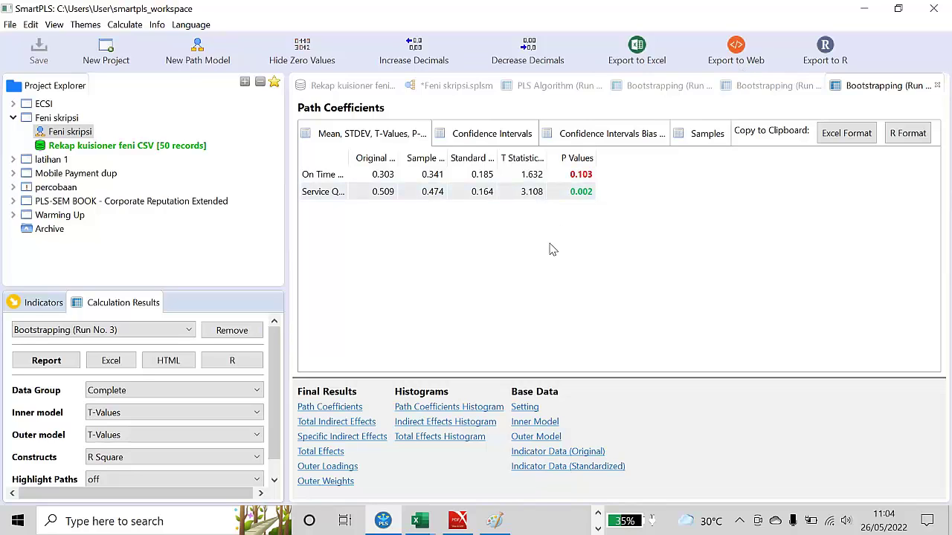
Run a fourth bootstrapping on the path model with 50 subsamples
left_click(524, 82)
left_click(457, 84)
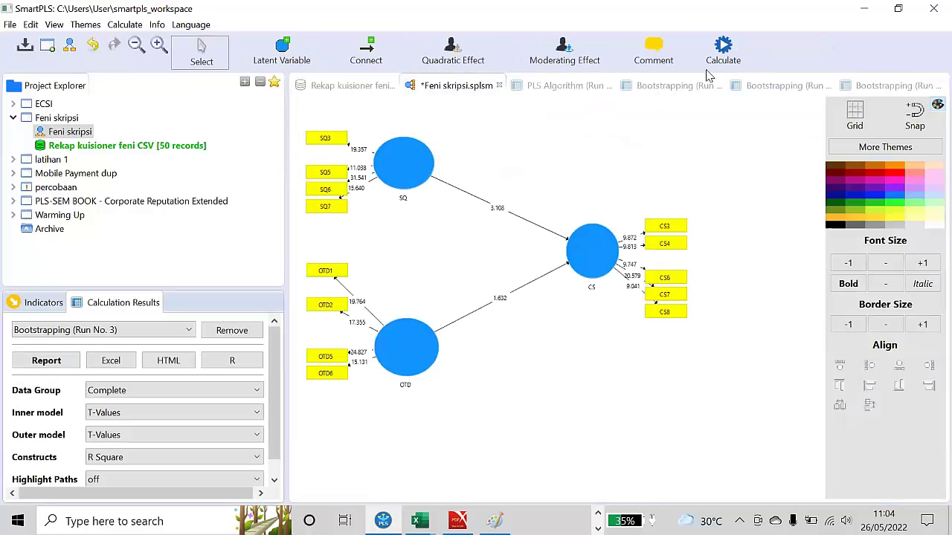
left_click(736, 65)
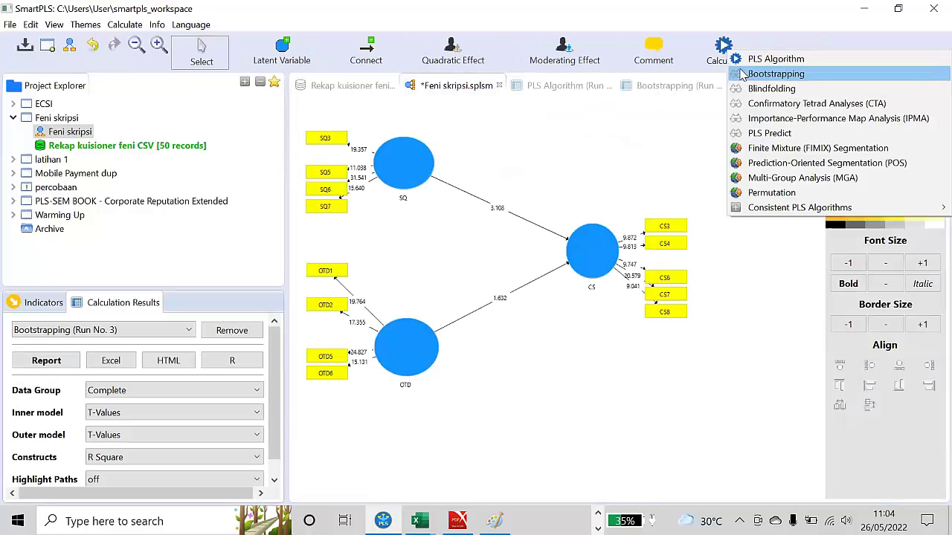
left_click(744, 74)
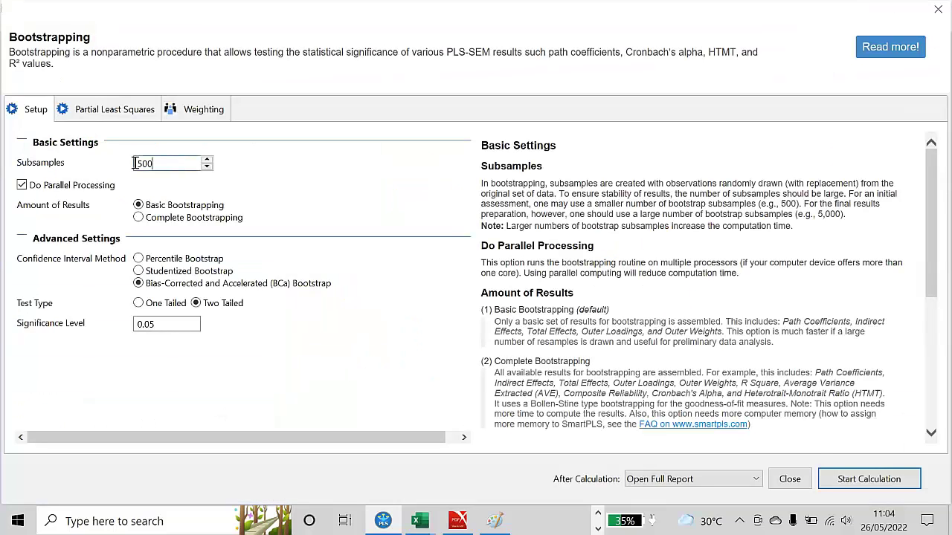
double_click(149, 163)
type("50")
left_click(865, 481)
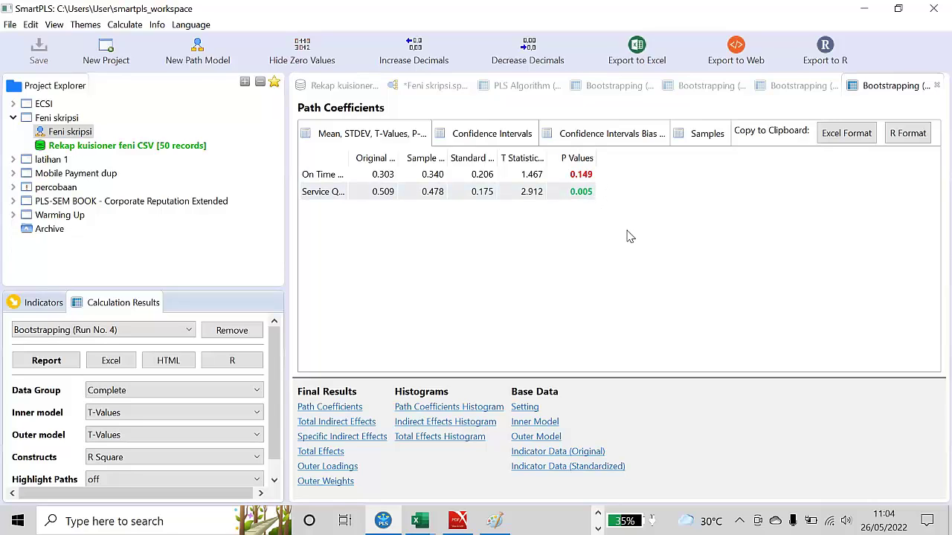
Close the reports of bootstrapping runs 4 and 3
left_click(936, 86)
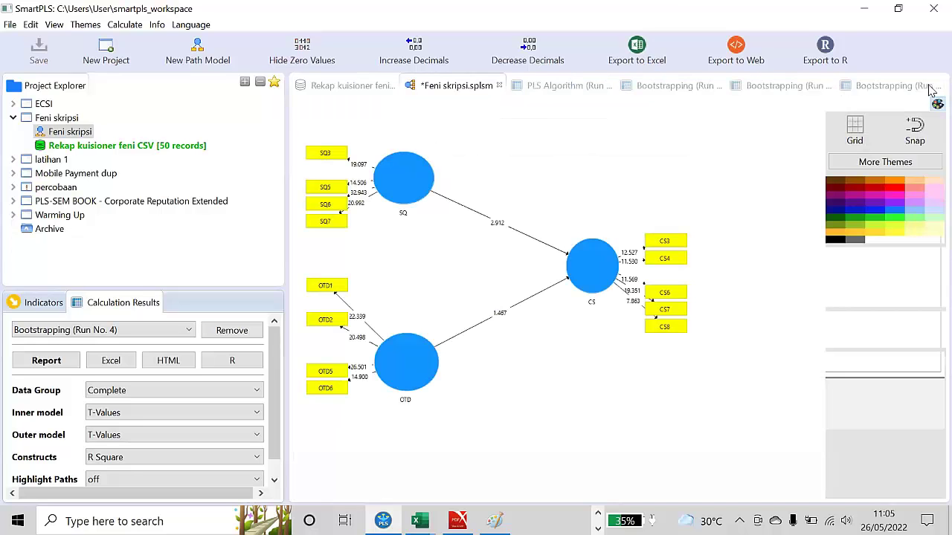
left_click(904, 84)
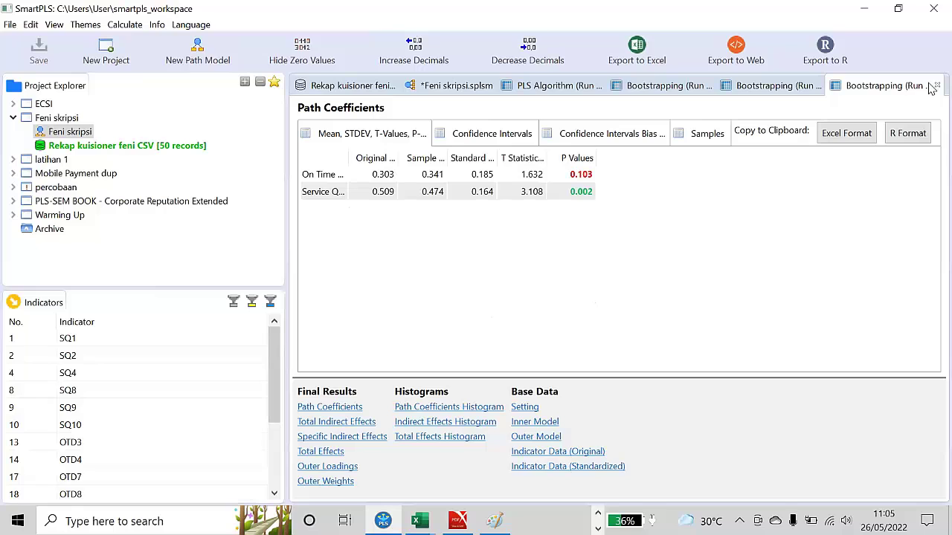
left_click(935, 86)
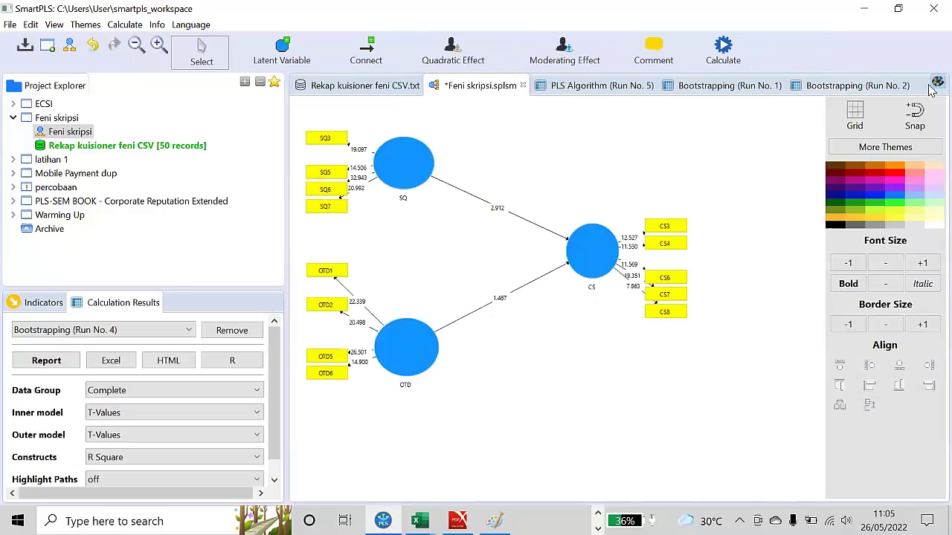
Compare the path coefficients in the reports of bootstrapping runs 1 and 2
left_click(869, 86)
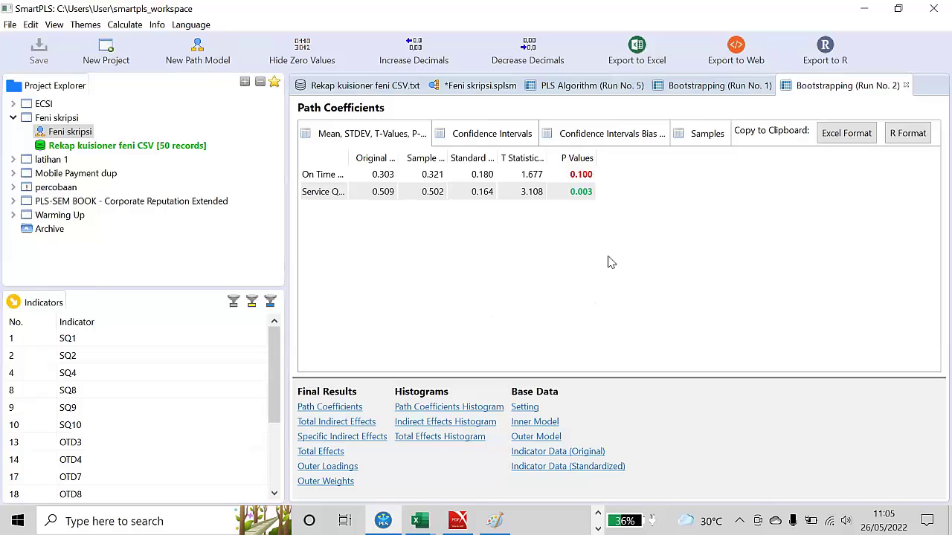
left_click(677, 88)
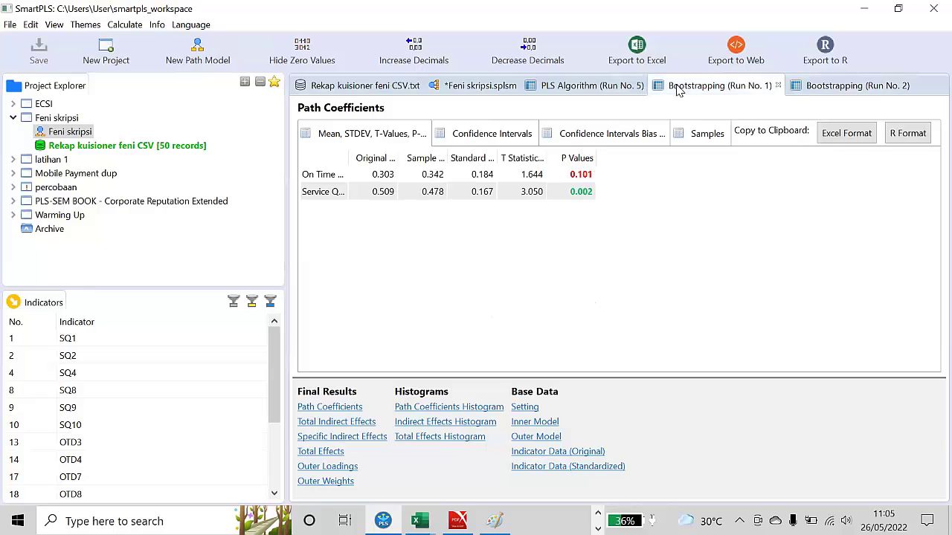
left_click(841, 88)
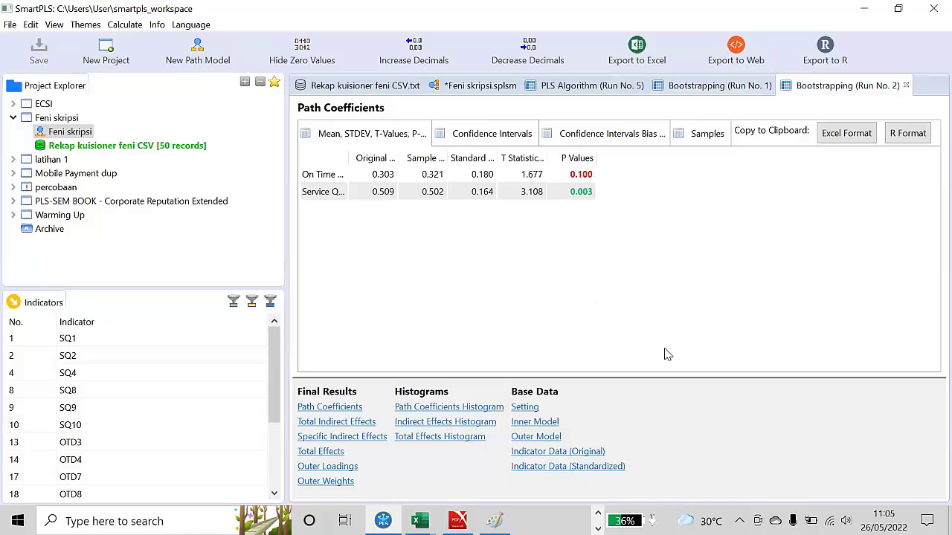
Capture the Run No. 2 path coefficients table and place it on PowerPoint's Analyse Bootstrapping slide, over the lower part of the existing Path Coefficients image
key("super+shift+s")
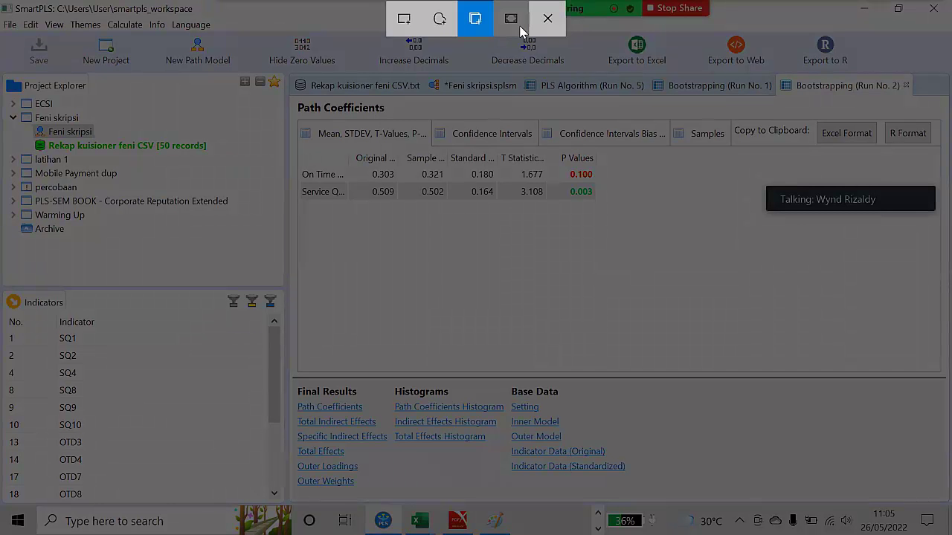
left_click(602, 255)
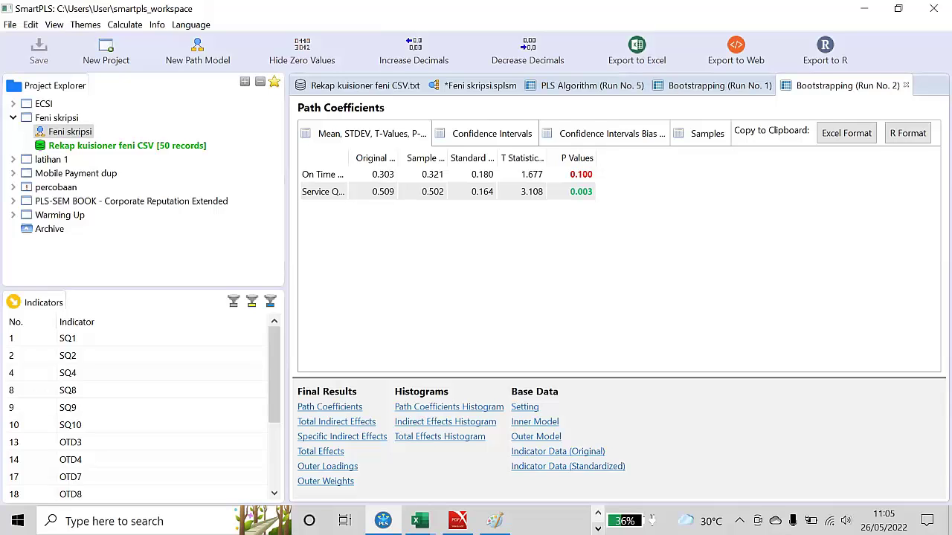
left_click(598, 513)
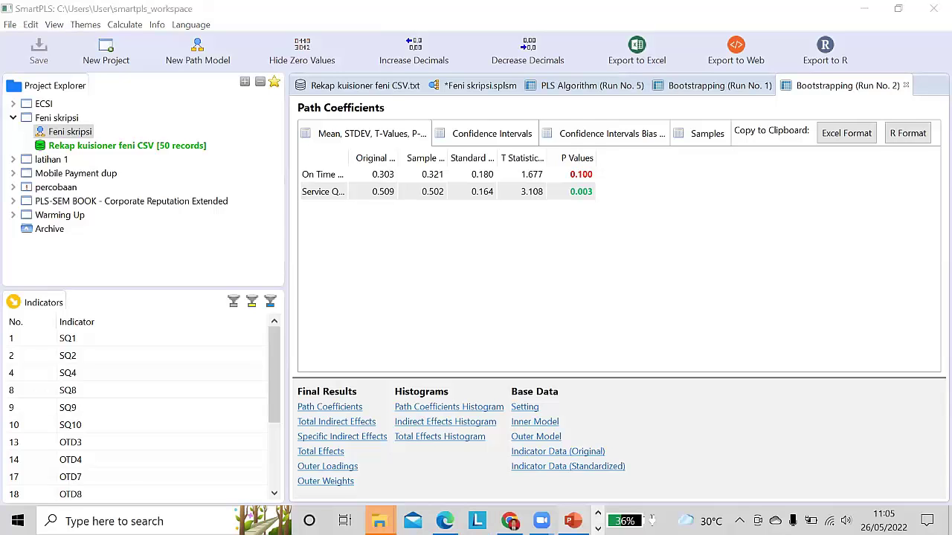
left_click(571, 521)
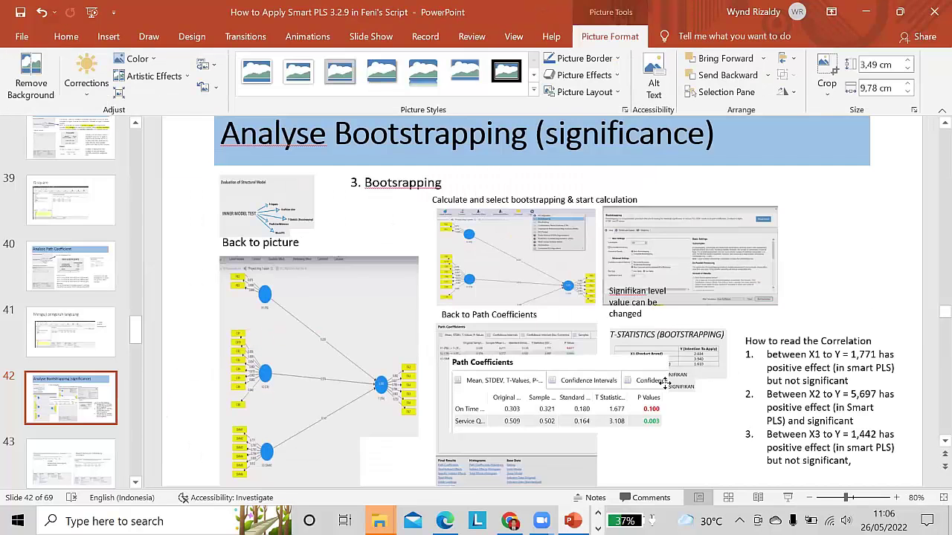
left_click_drag(665, 383, 629, 455)
left_click_drag(672, 417, 683, 411)
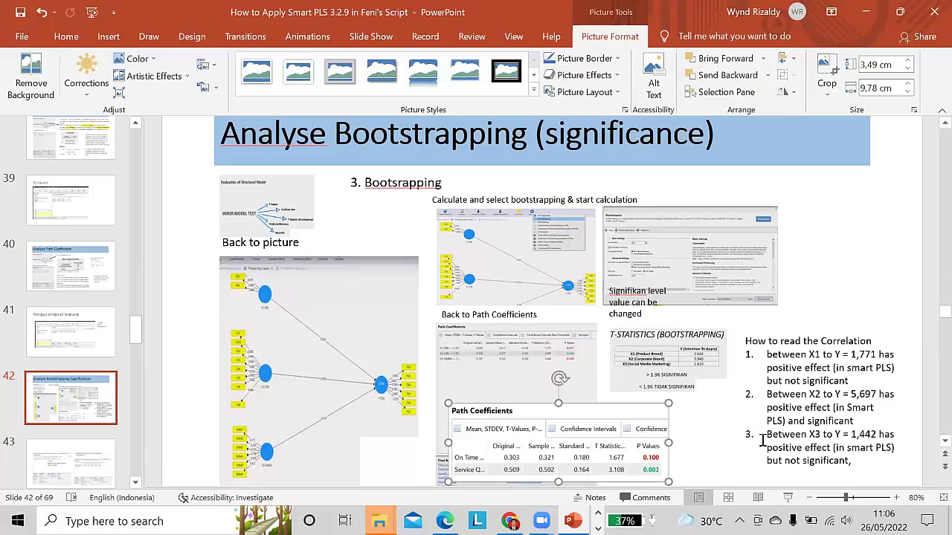
scroll(760, 439, "down", 1)
scroll(761, 442, "down", 2)
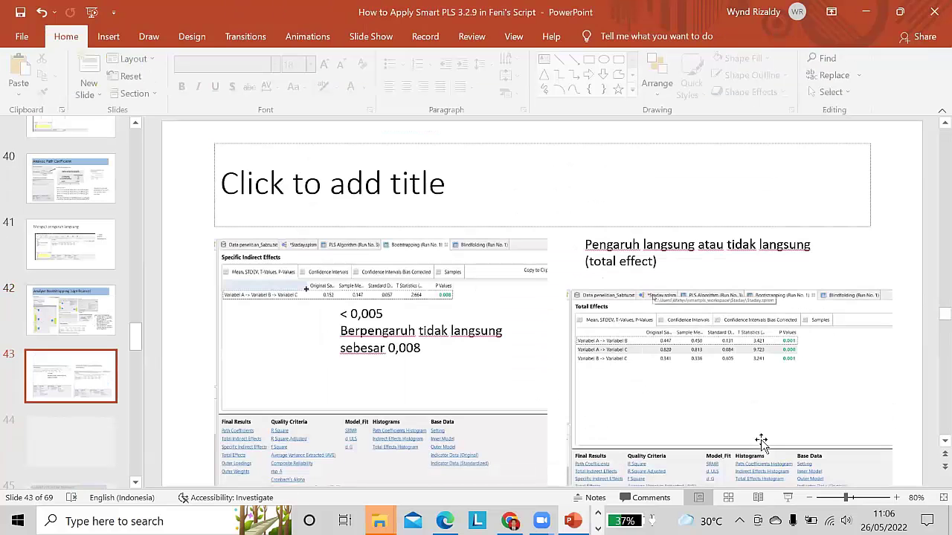
scroll(761, 443, "up", 2)
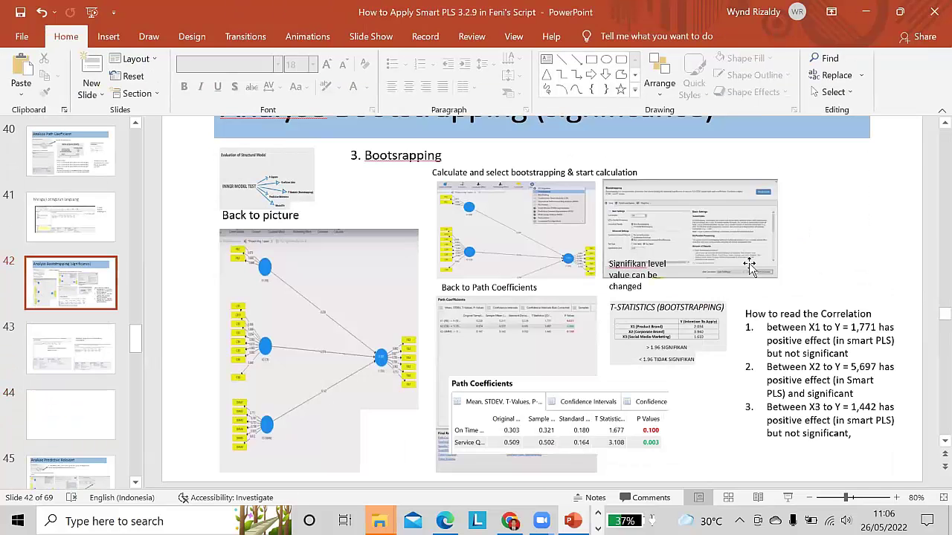
left_click(810, 498)
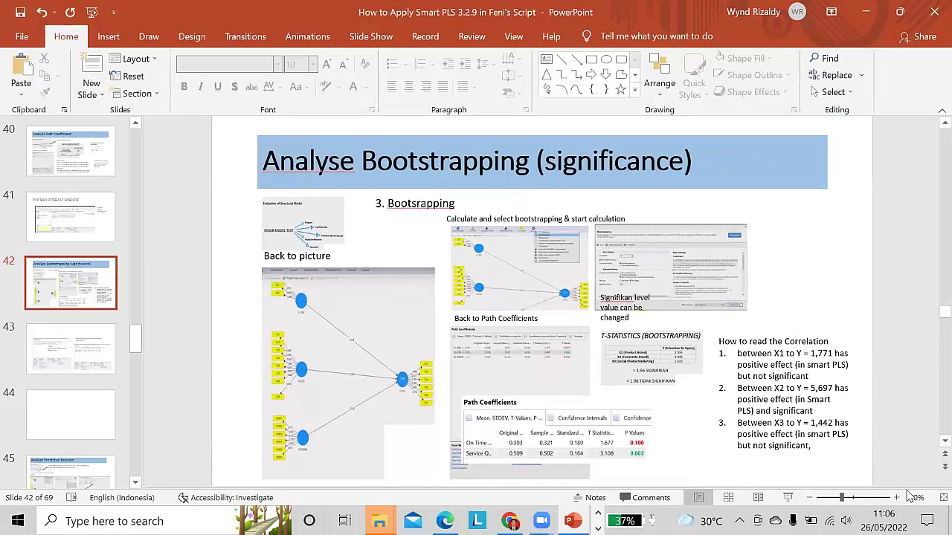